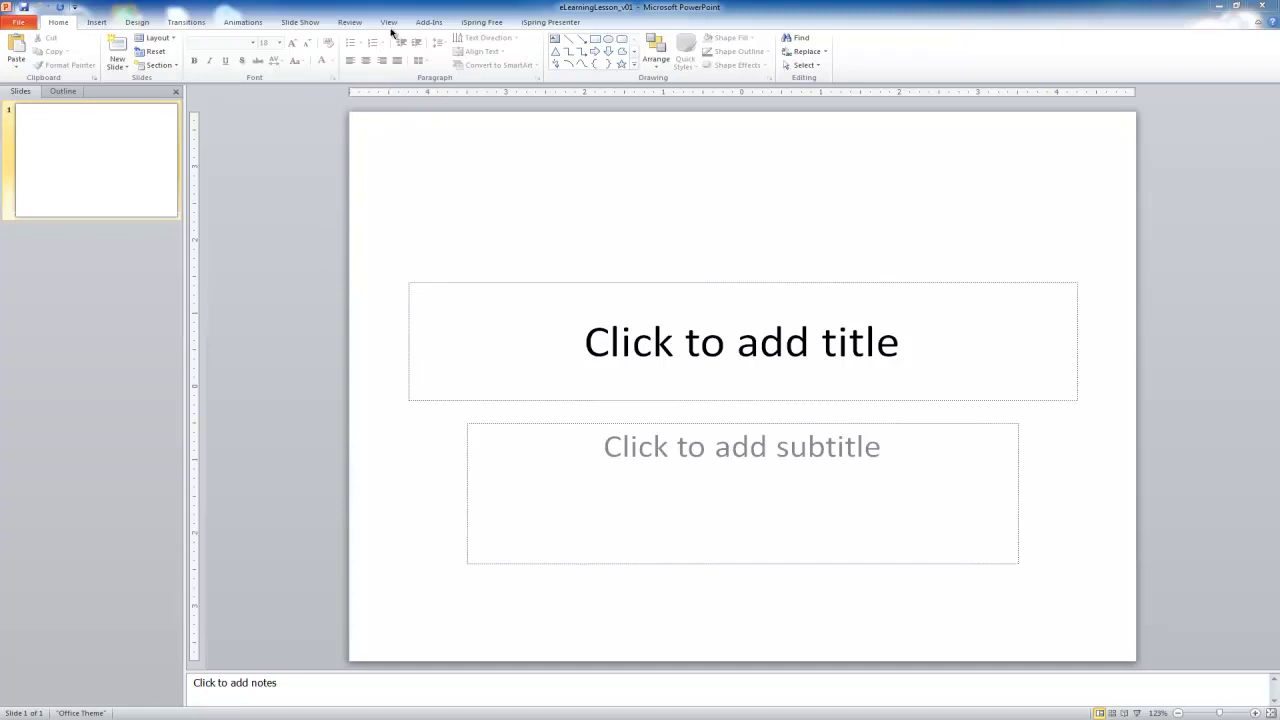
Step: Set a custom slide size of 12.5 inches wide by 8.333 inches high
{"action": "left_click", "coordinate": [135, 23]}
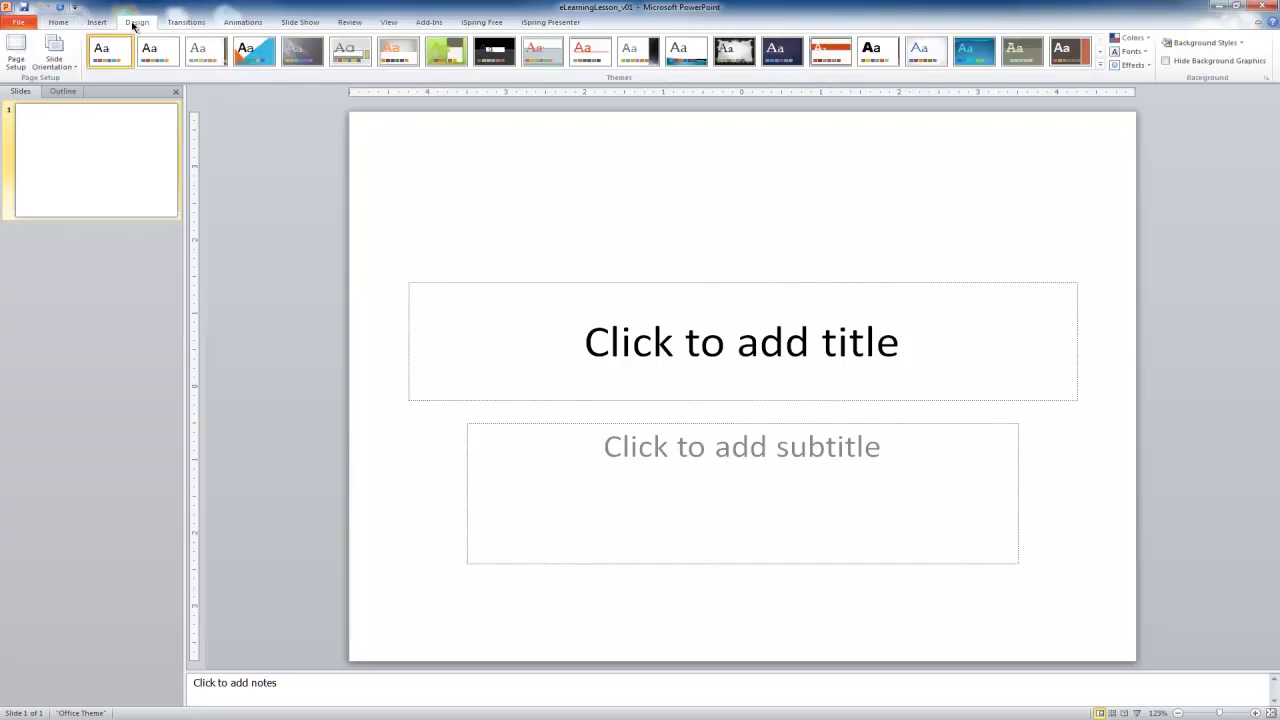
{"action": "left_click", "coordinate": [15, 55]}
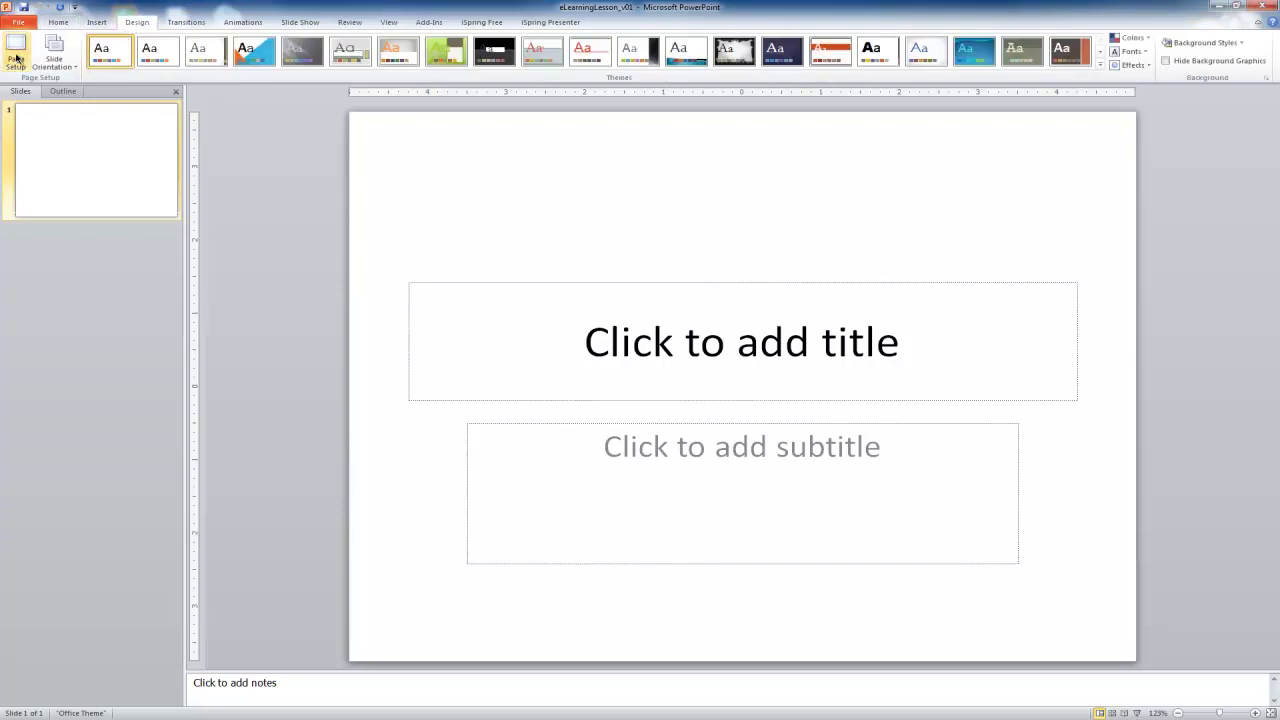
{"action": "left_click_drag", "start_coordinate": [364, 255], "coordinate": [521, 145]}
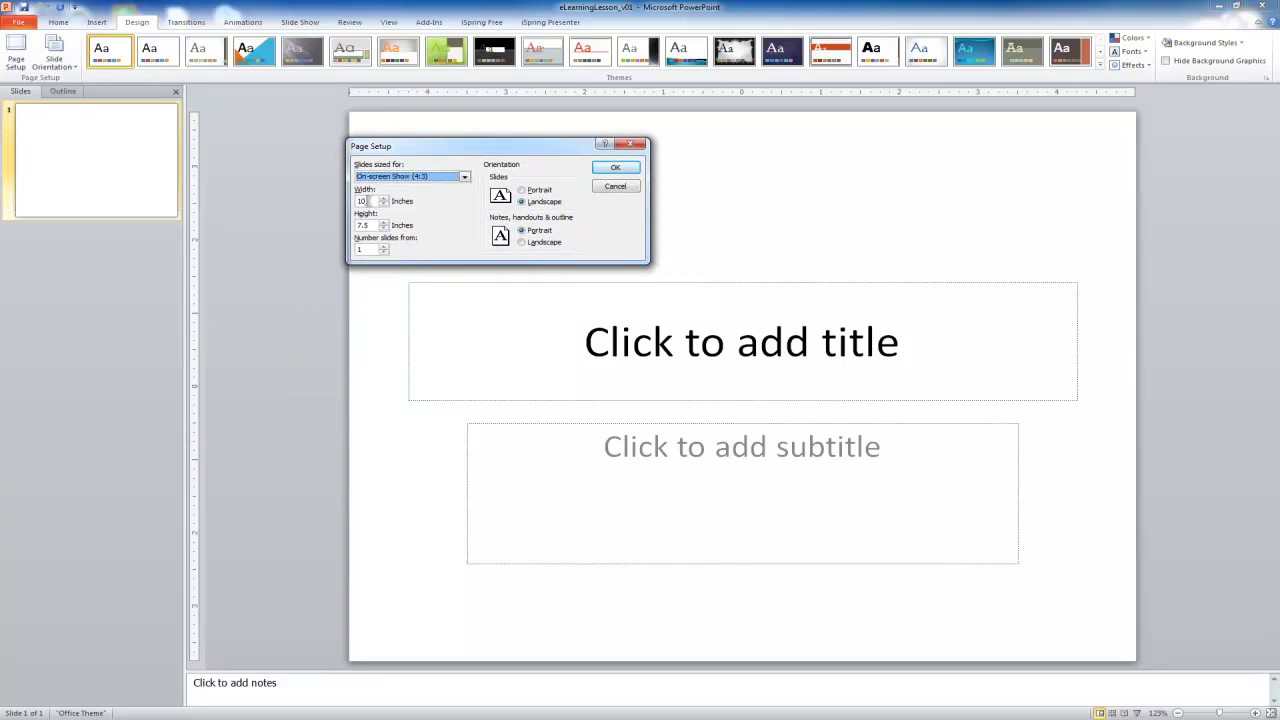
{"action": "double_click", "coordinate": [366, 201]}
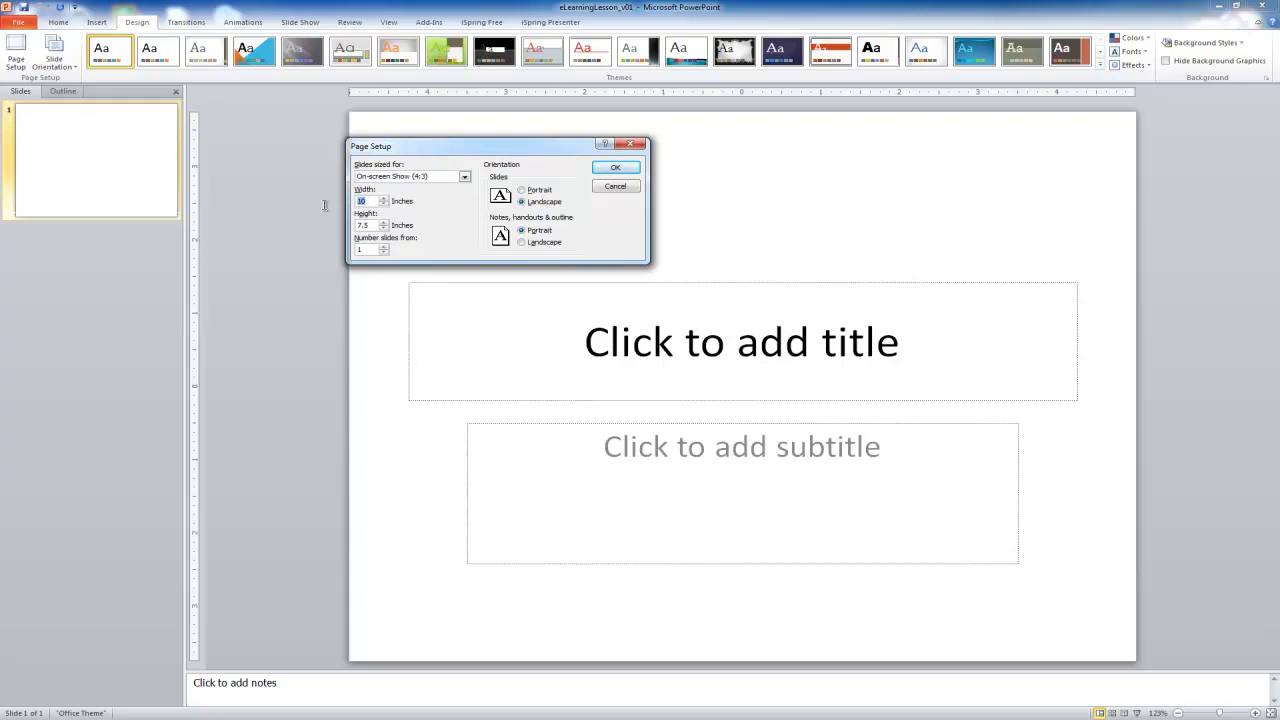
{"action": "type", "text": "12.5"}
{"action": "key", "text": "Tab"}
{"action": "type", "text": "8.333"}
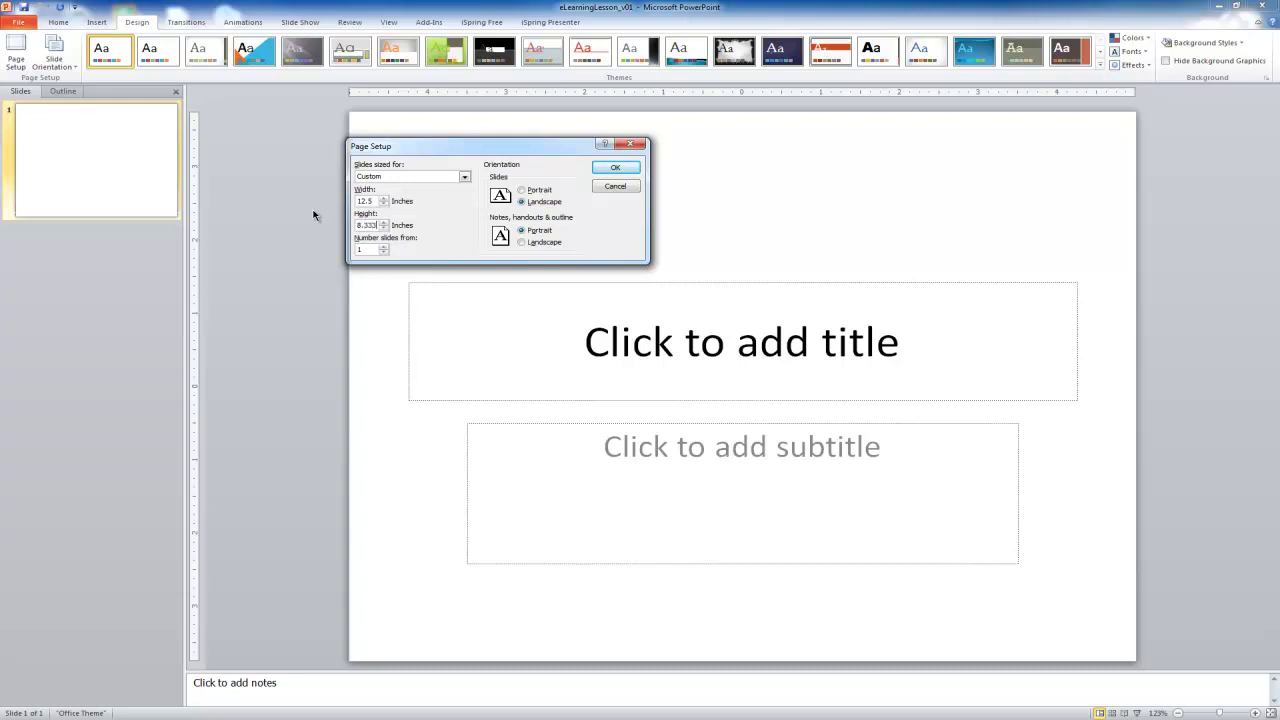
{"action": "left_click", "coordinate": [614, 168]}
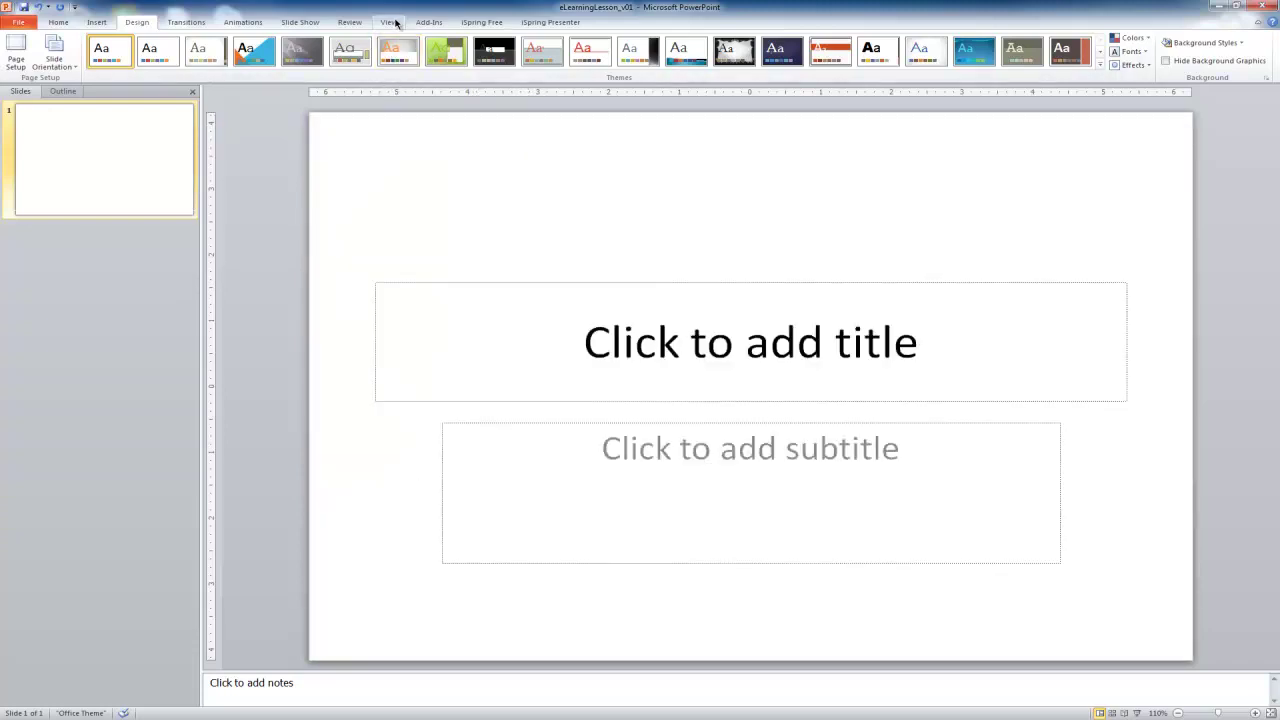
Step: Switch to Slide Master view and select the top Office Theme master thumbnail
{"action": "left_click", "coordinate": [393, 22]}
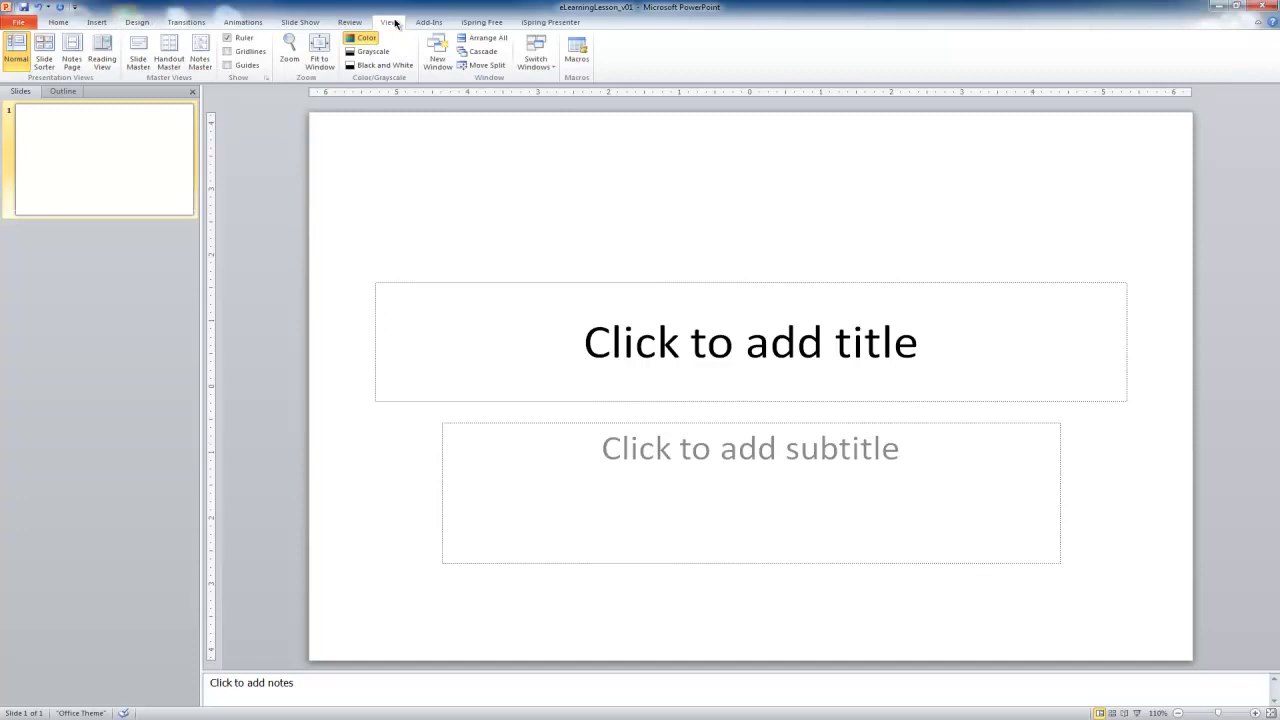
{"action": "left_click", "coordinate": [137, 56]}
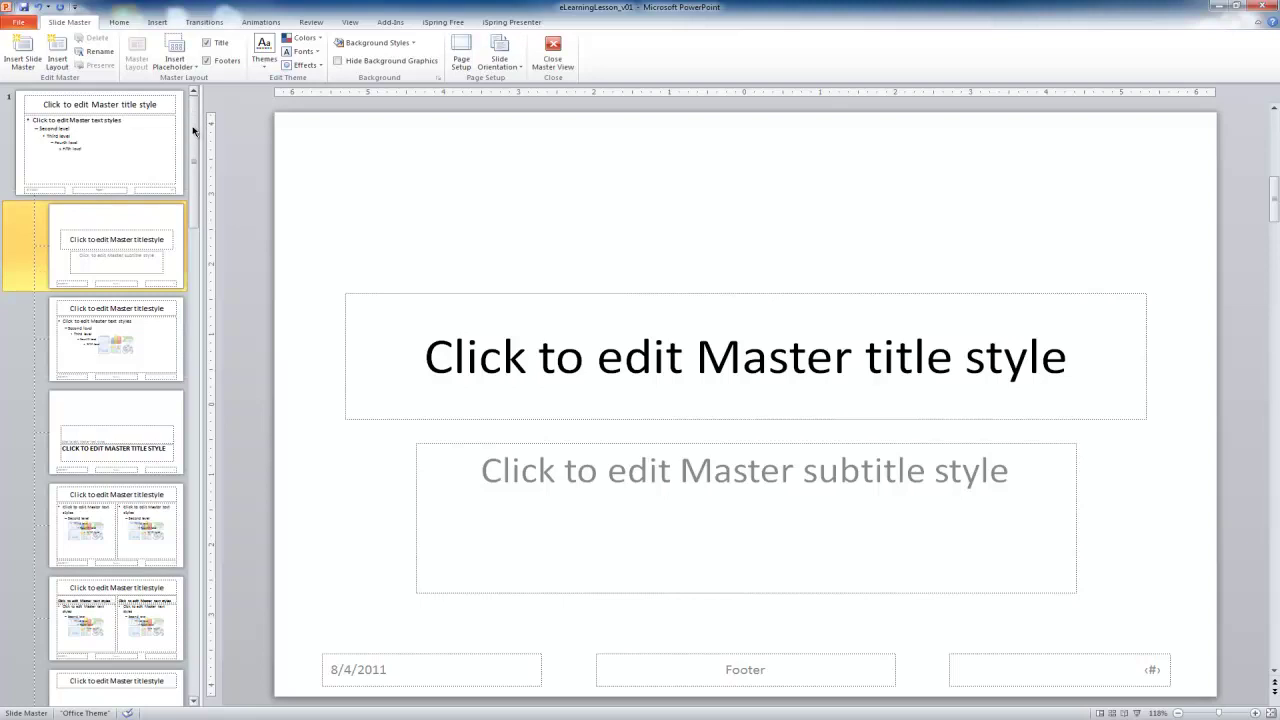
{"action": "left_click_drag", "start_coordinate": [195, 128], "coordinate": [195, 212]}
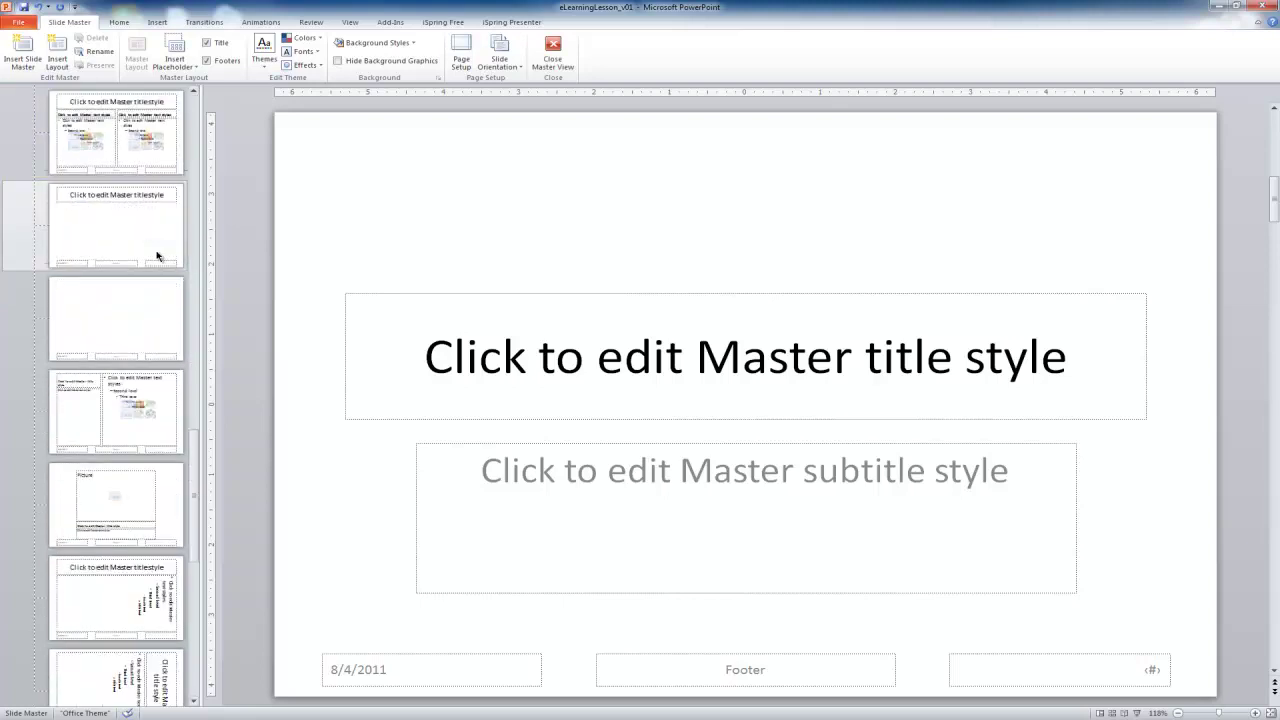
{"action": "scroll", "coordinate": [158, 249], "scroll_direction": "up", "scroll_amount": 3}
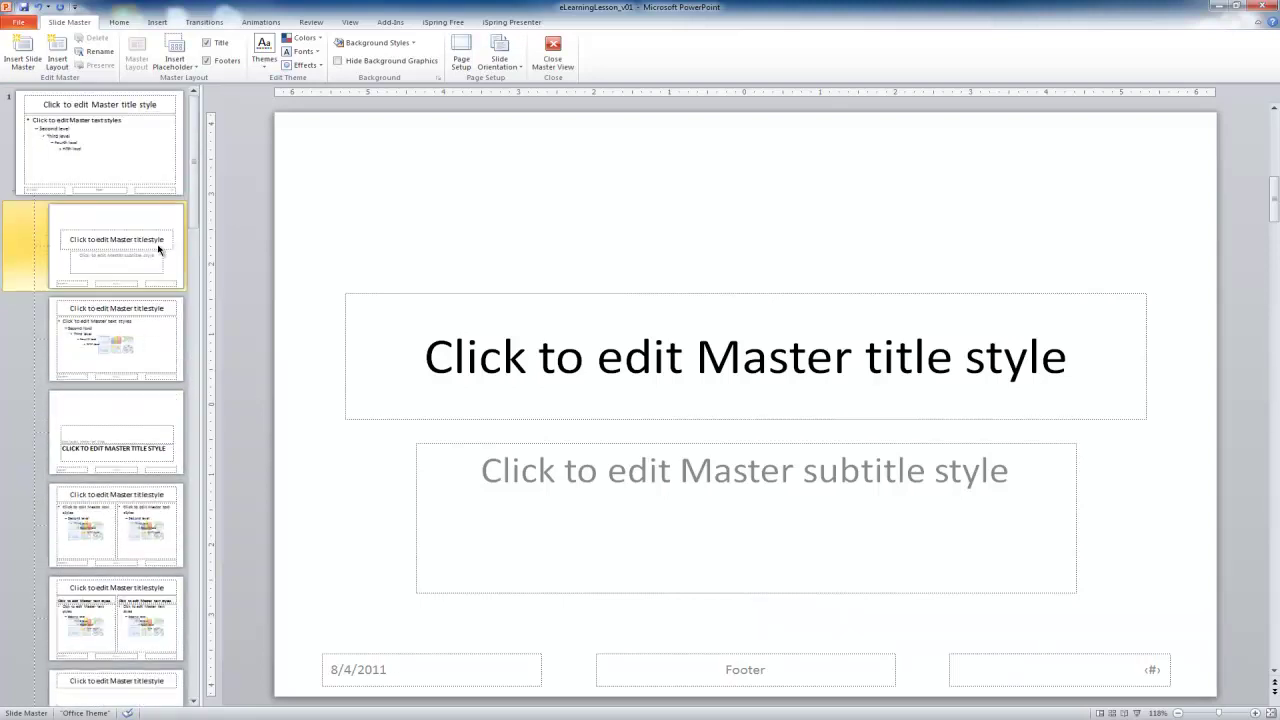
{"action": "left_click", "coordinate": [134, 163]}
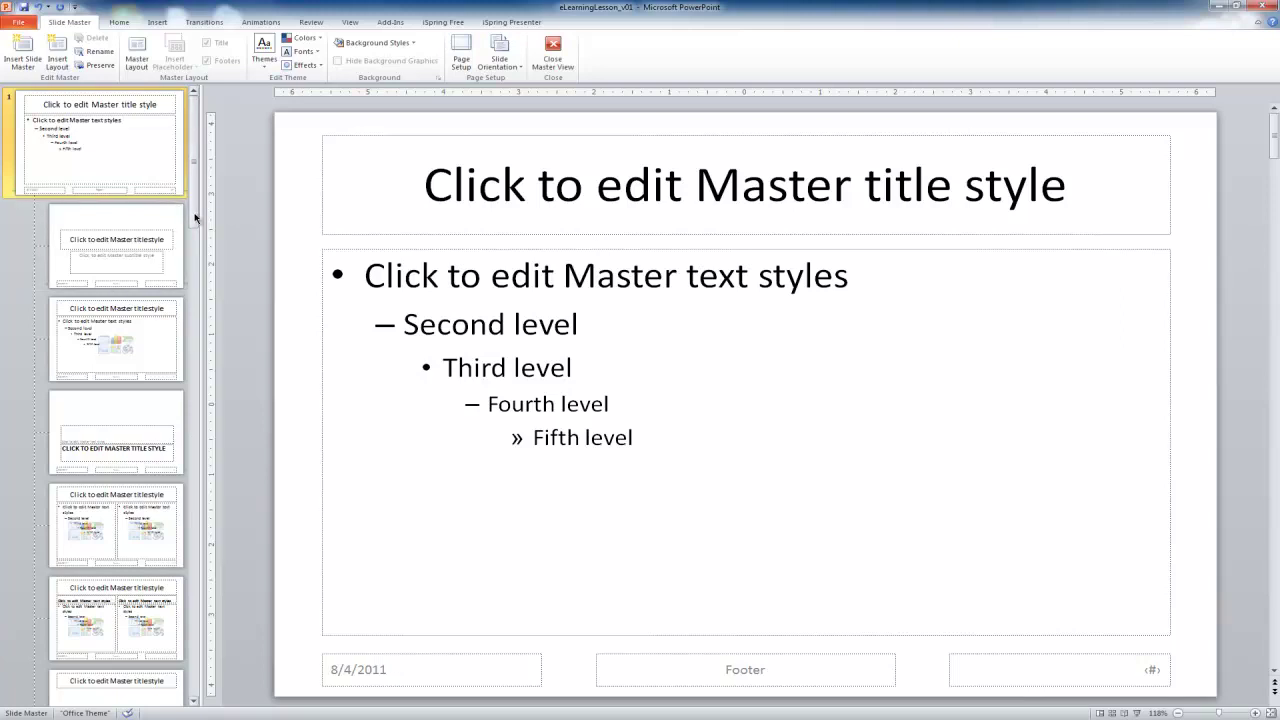
Step: Delete every layout from Section Header to the last, keeping only Title Slide and Title and Content
{"action": "left_click", "coordinate": [78, 281]}
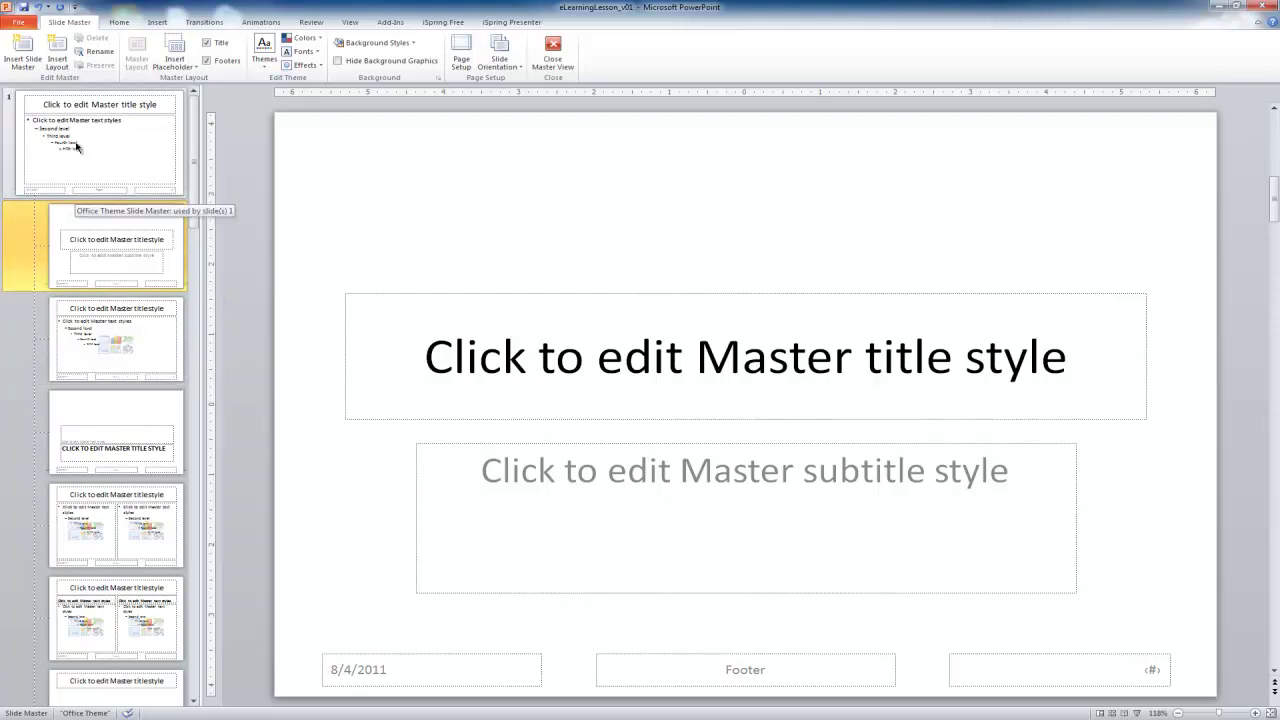
{"action": "left_click", "coordinate": [122, 448]}
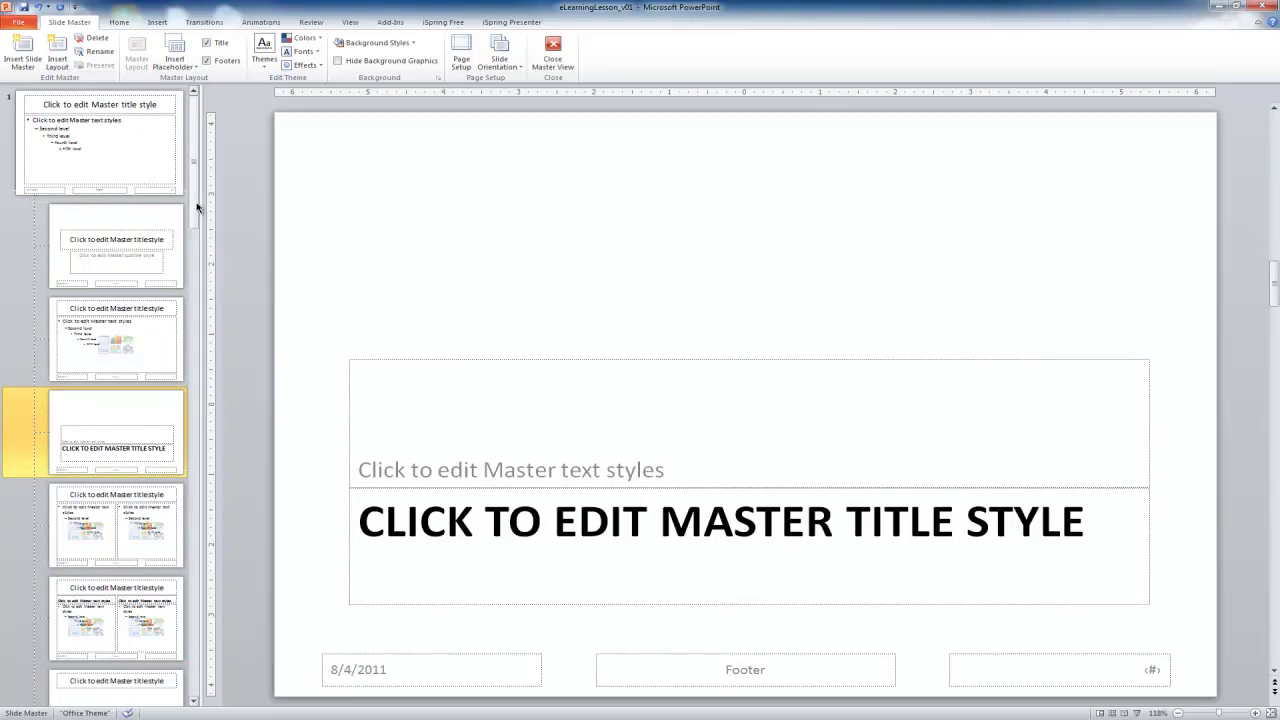
{"action": "left_click_drag", "start_coordinate": [197, 207], "coordinate": [198, 665]}
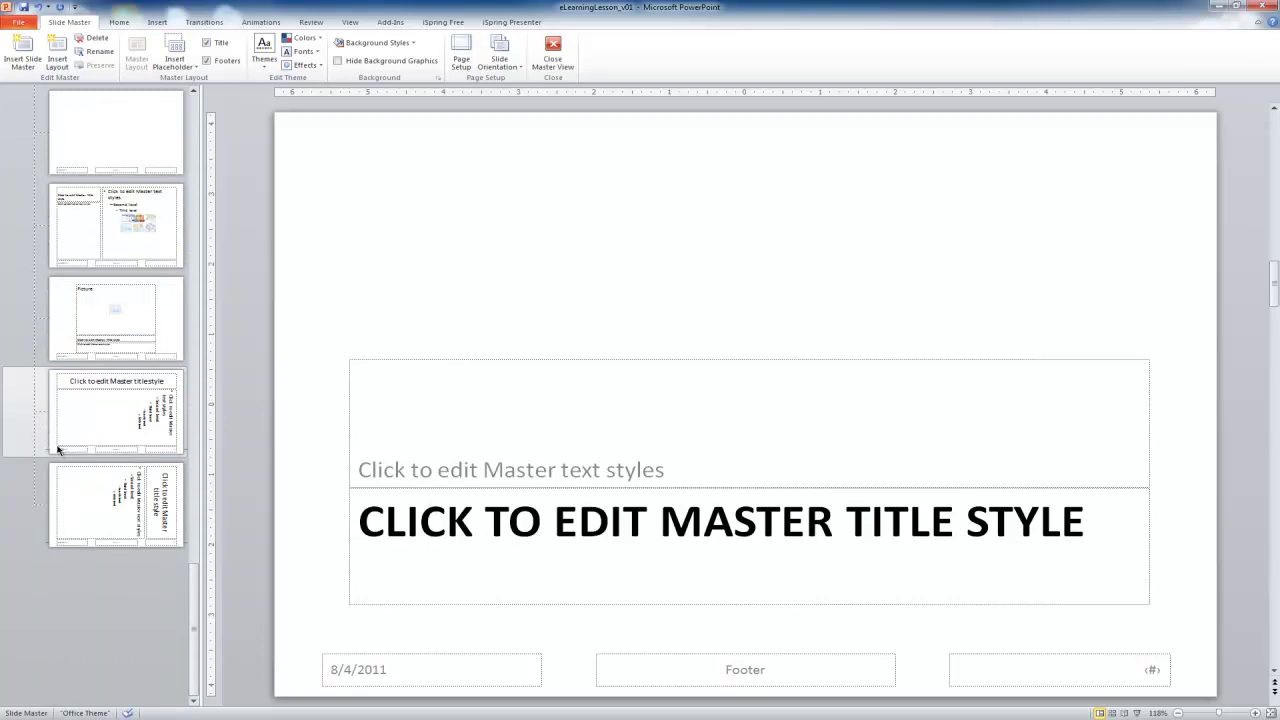
{"action": "left_click", "coordinate": [73, 503], "text": "shift"}
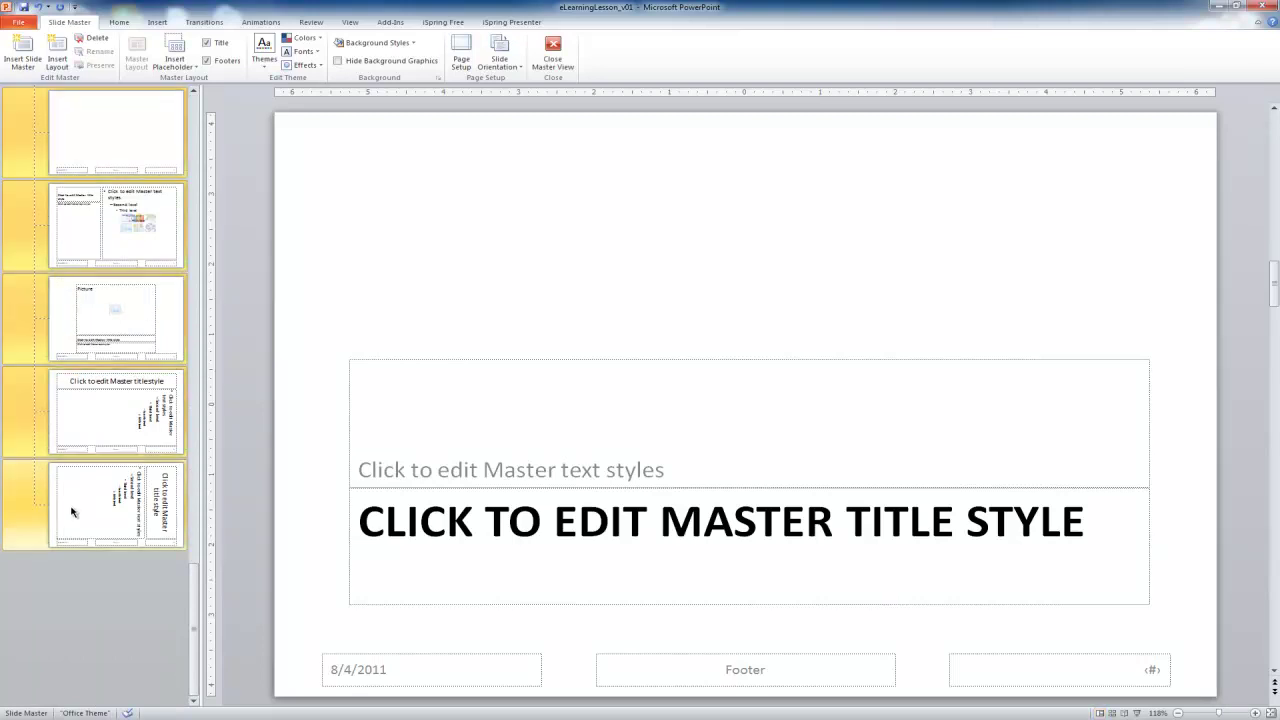
{"action": "key", "text": "Delete"}
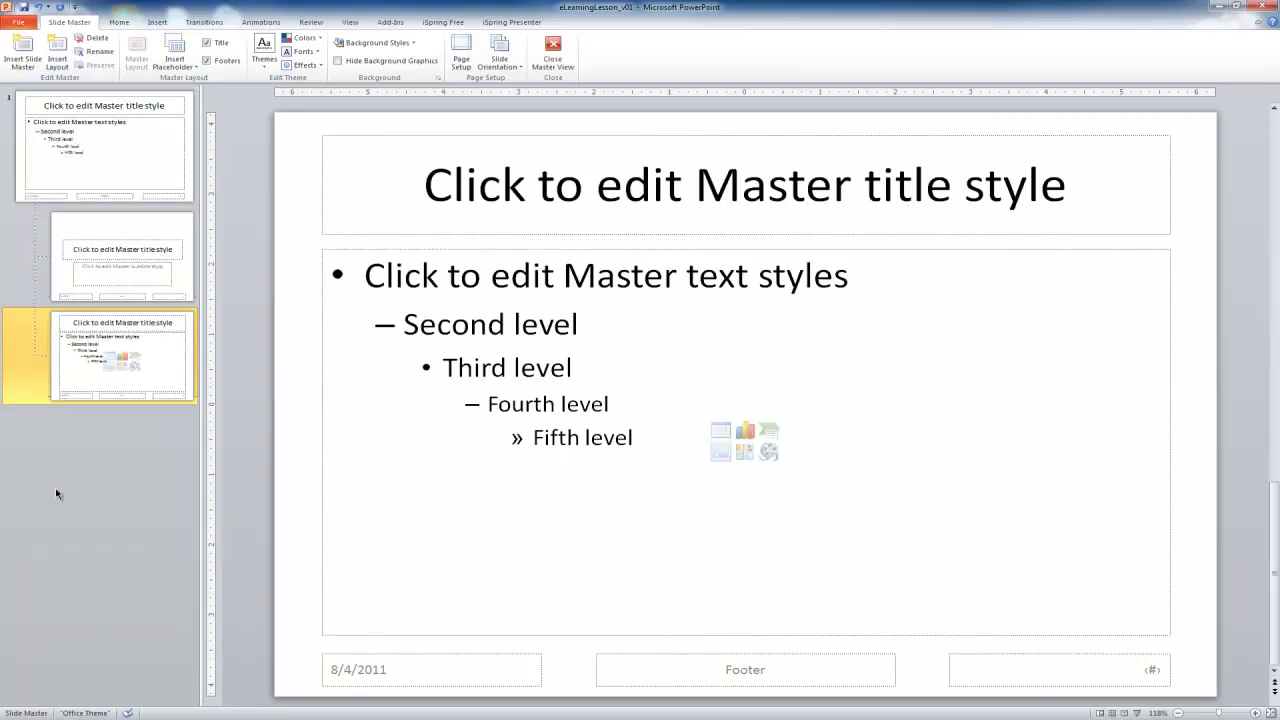
{"action": "left_click", "coordinate": [122, 180]}
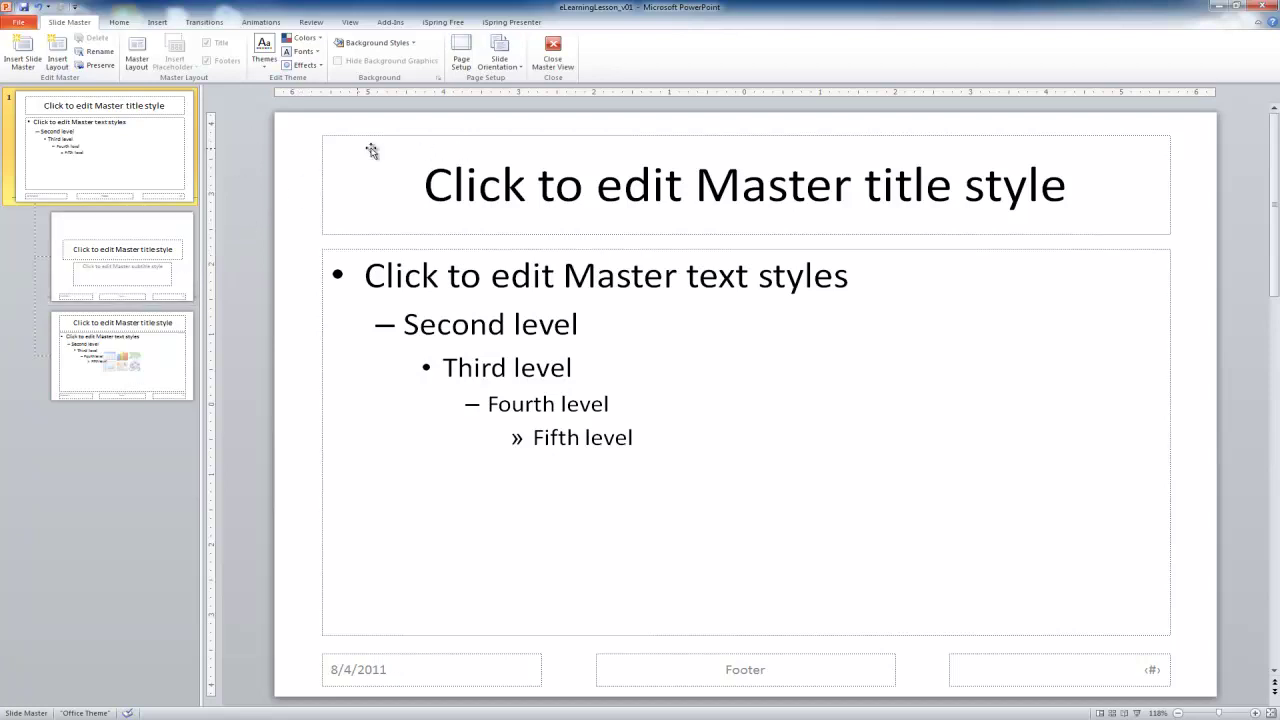
Step: Delete all title, text and footer placeholders from the Office Theme master slide
{"action": "mouse_move", "coordinate": [290, 121]}
{"action": "left_mouse_down"}
{"action": "mouse_move", "coordinate": [332, 264]}
{"action": "mouse_move", "coordinate": [1112, 698]}
{"action": "mouse_move", "coordinate": [1204, 696]}
{"action": "left_mouse_up"}
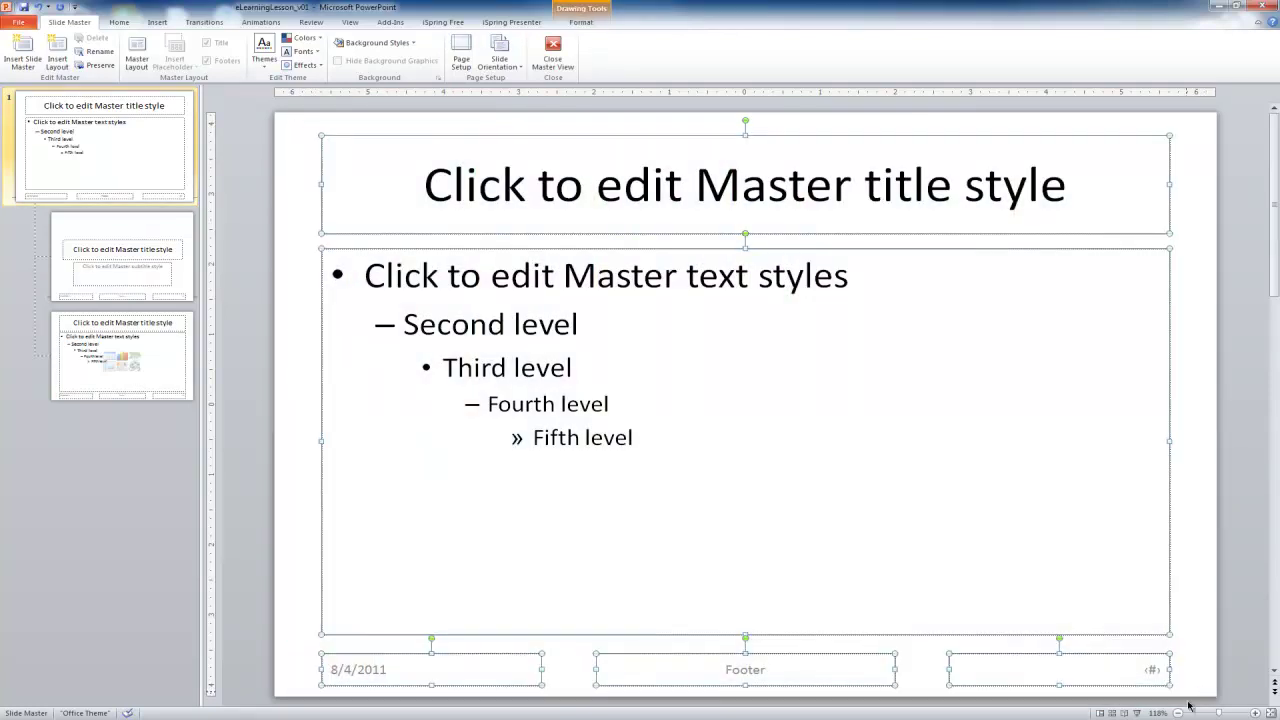
{"action": "key", "text": "Delete"}
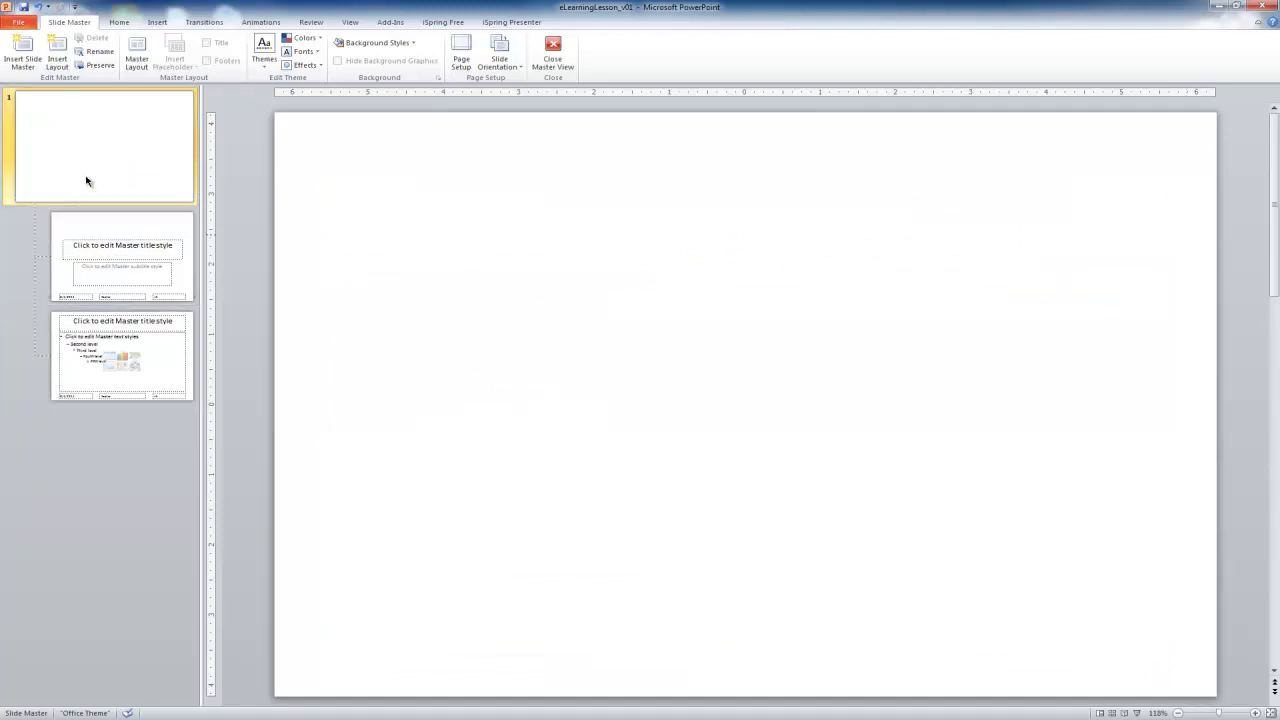
{"action": "left_click", "coordinate": [101, 247]}
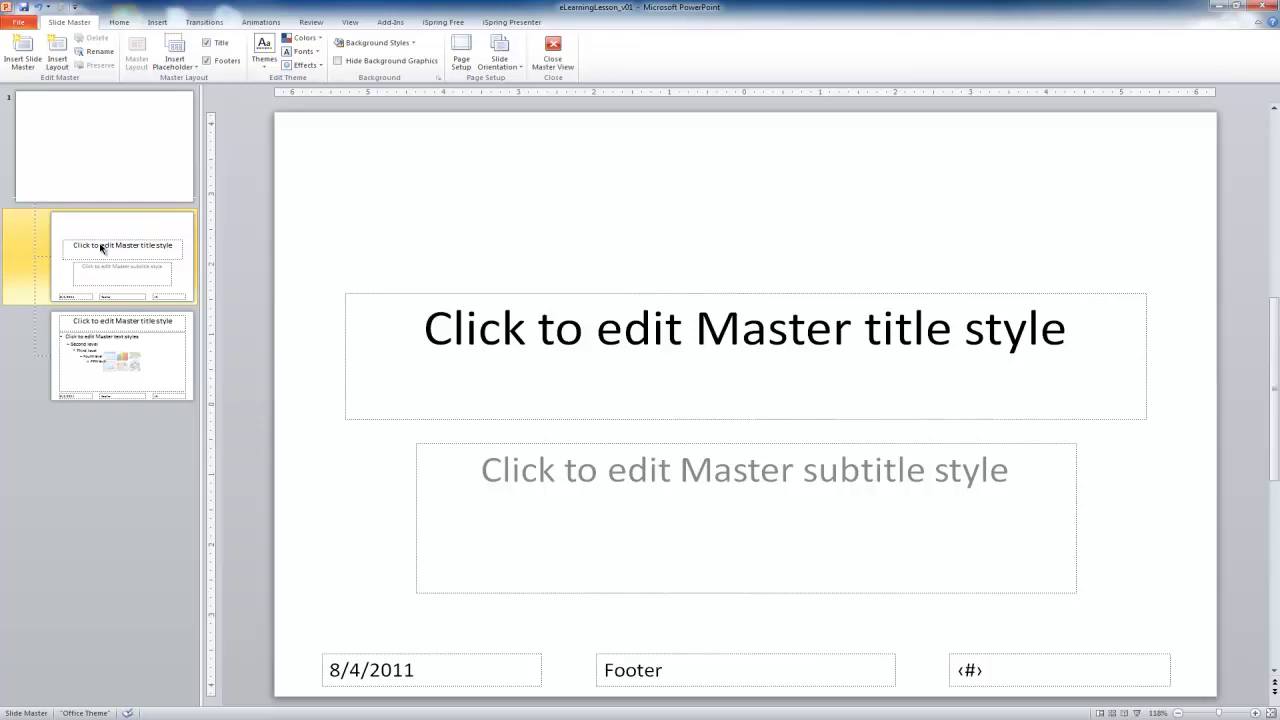
Step: Delete the date, footer and slide-number placeholders from the Title and Content layout
{"action": "left_click", "coordinate": [104, 382]}
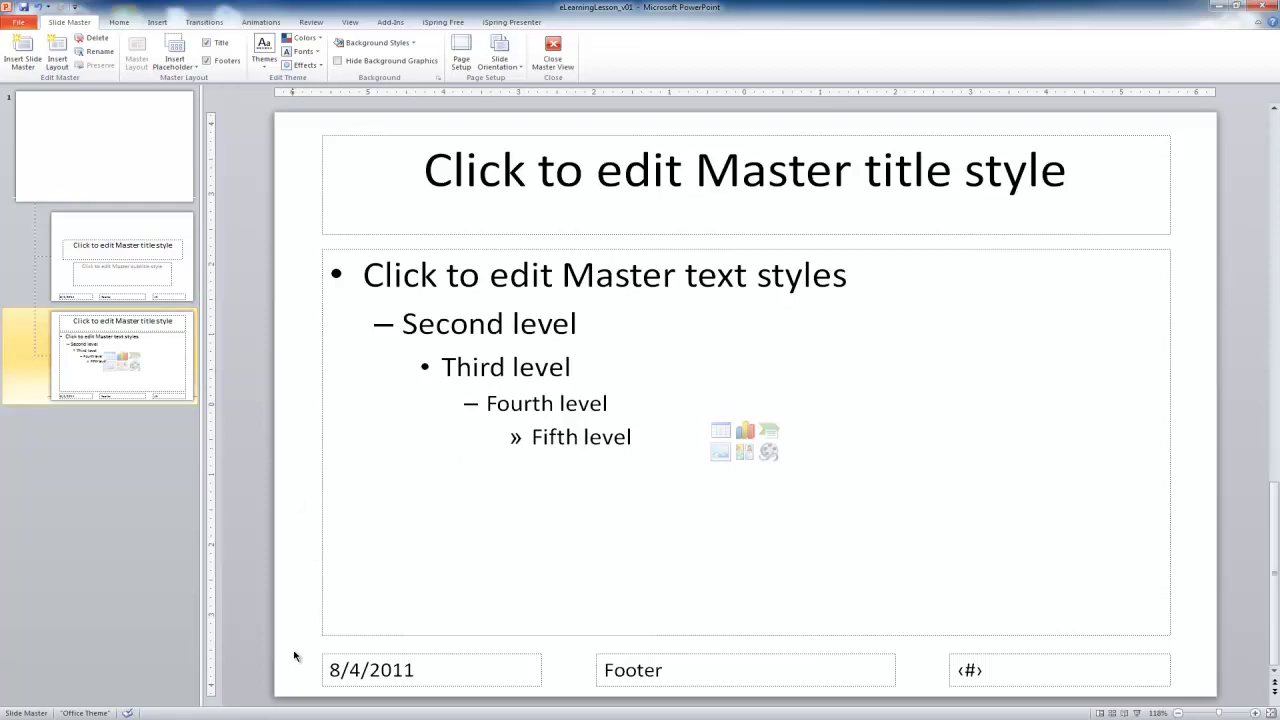
{"action": "mouse_move", "coordinate": [296, 662]}
{"action": "left_mouse_down"}
{"action": "mouse_move", "coordinate": [500, 688]}
{"action": "mouse_move", "coordinate": [1182, 693]}
{"action": "left_mouse_up"}
{"action": "key", "text": "Delete"}
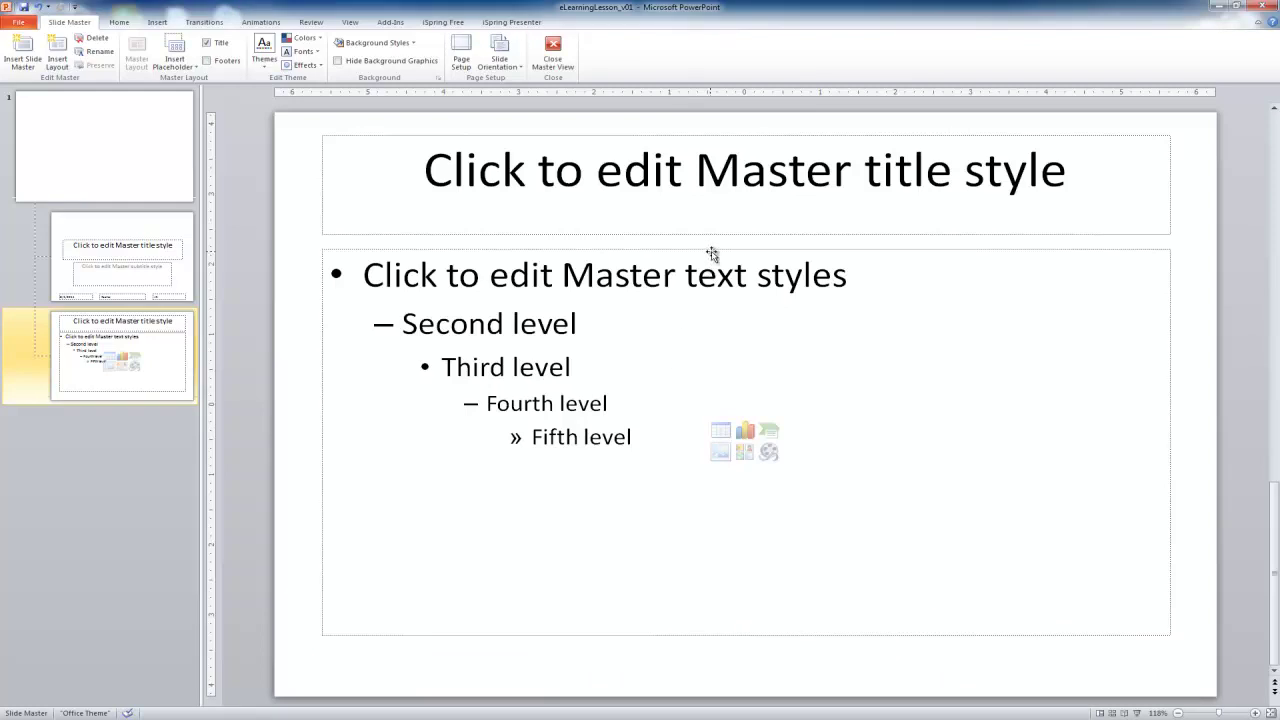
Step: Turn off bullets in the Title and Content layout's content placeholder
{"action": "left_click", "coordinate": [797, 250]}
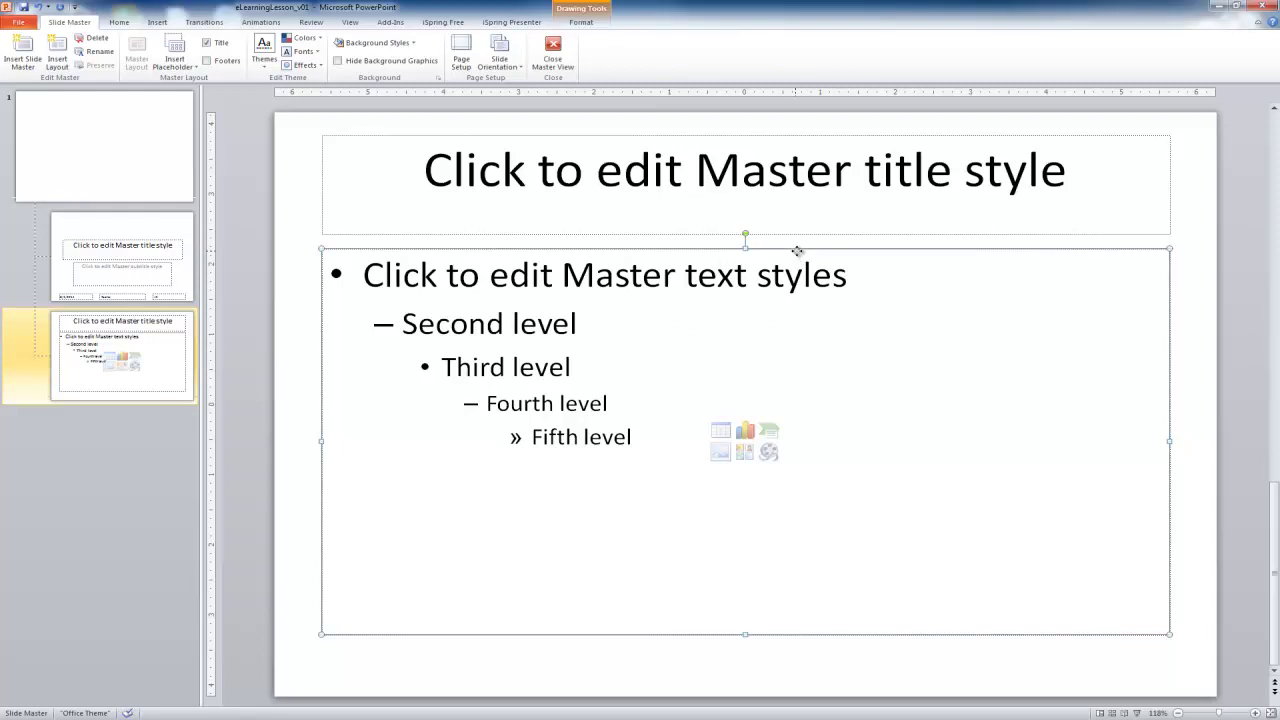
{"action": "left_click", "coordinate": [124, 24]}
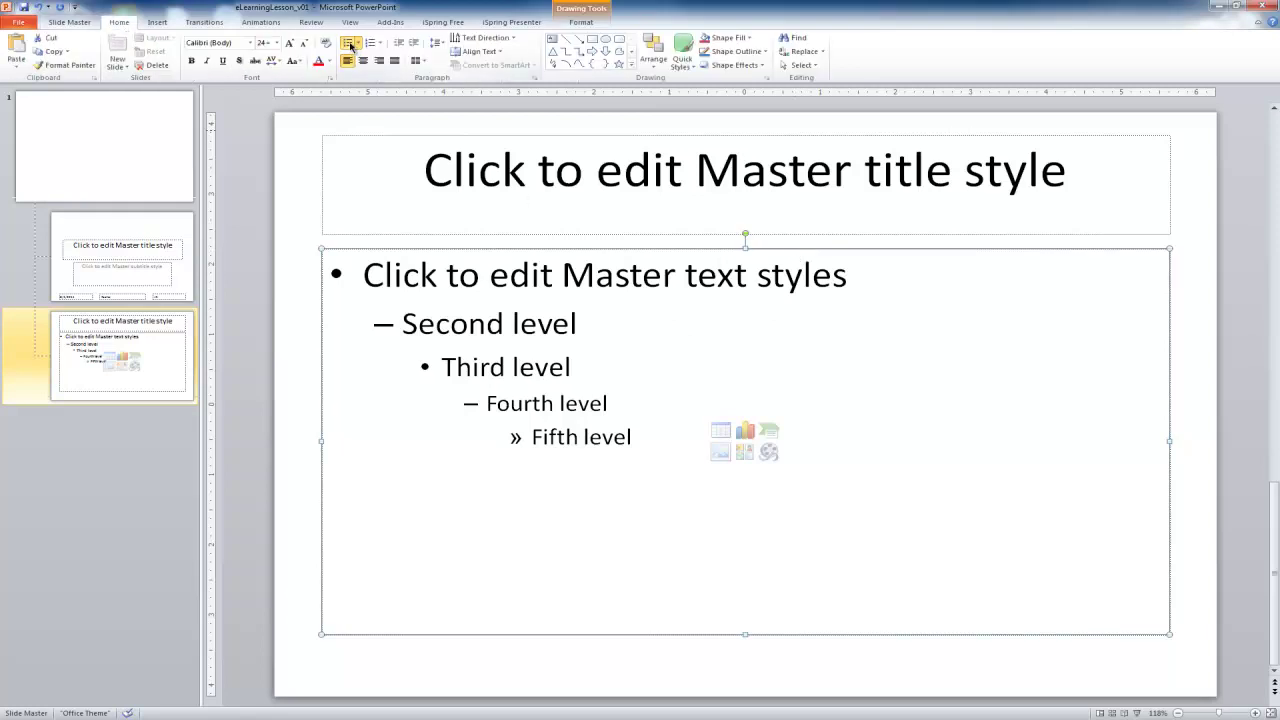
{"action": "left_click", "coordinate": [349, 44]}
Step: Delete text levels two through five, leaving only the first level
{"action": "left_click", "coordinate": [613, 438]}
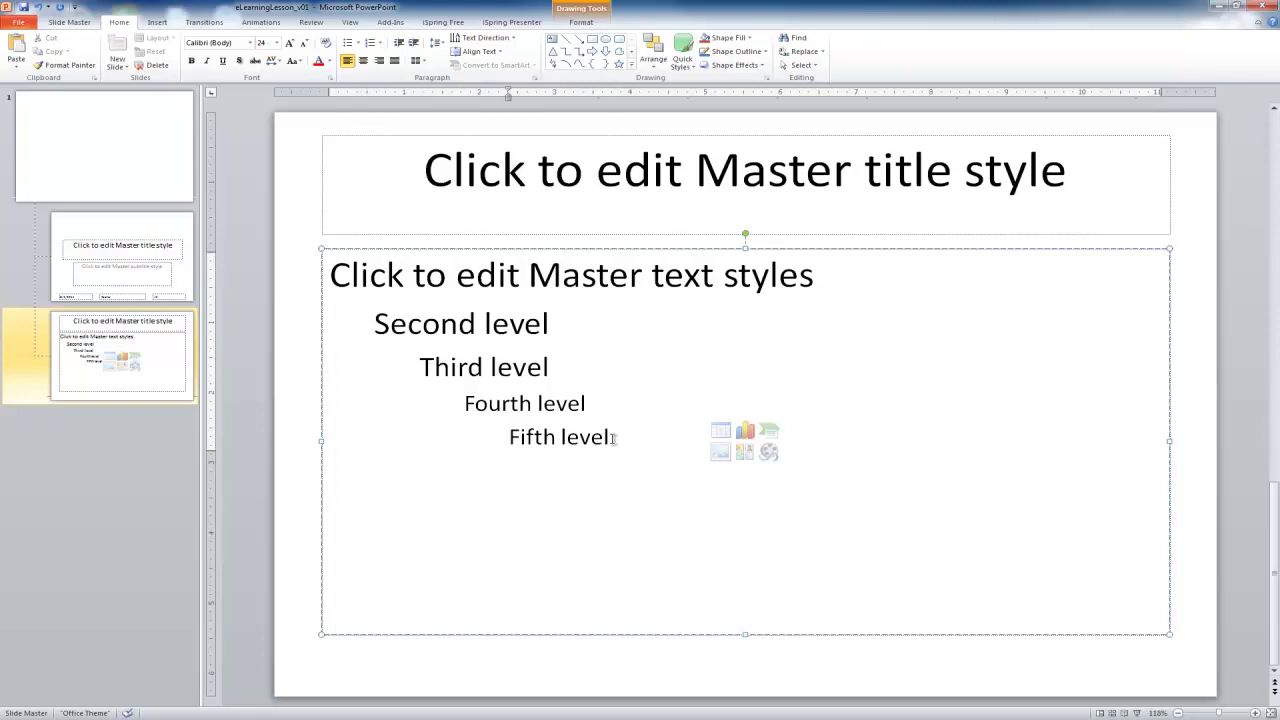
{"action": "left_click_drag", "start_coordinate": [613, 438], "coordinate": [340, 322]}
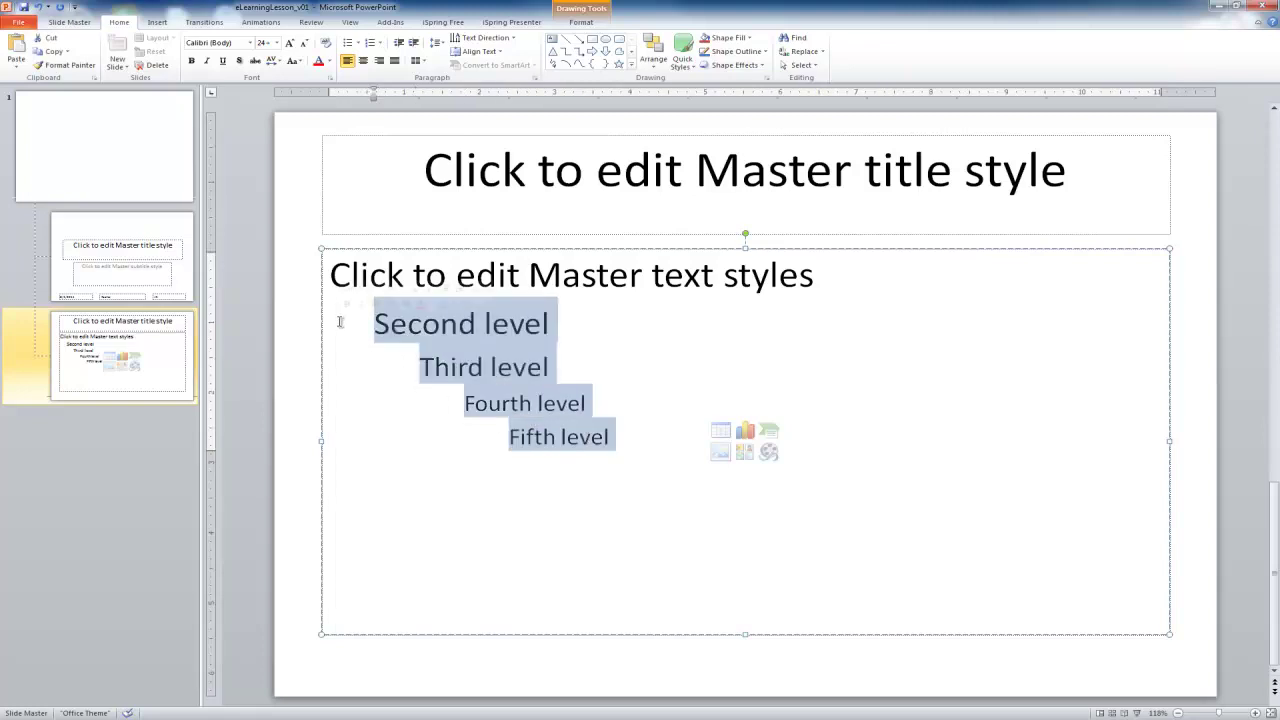
{"action": "key", "text": "Delete"}
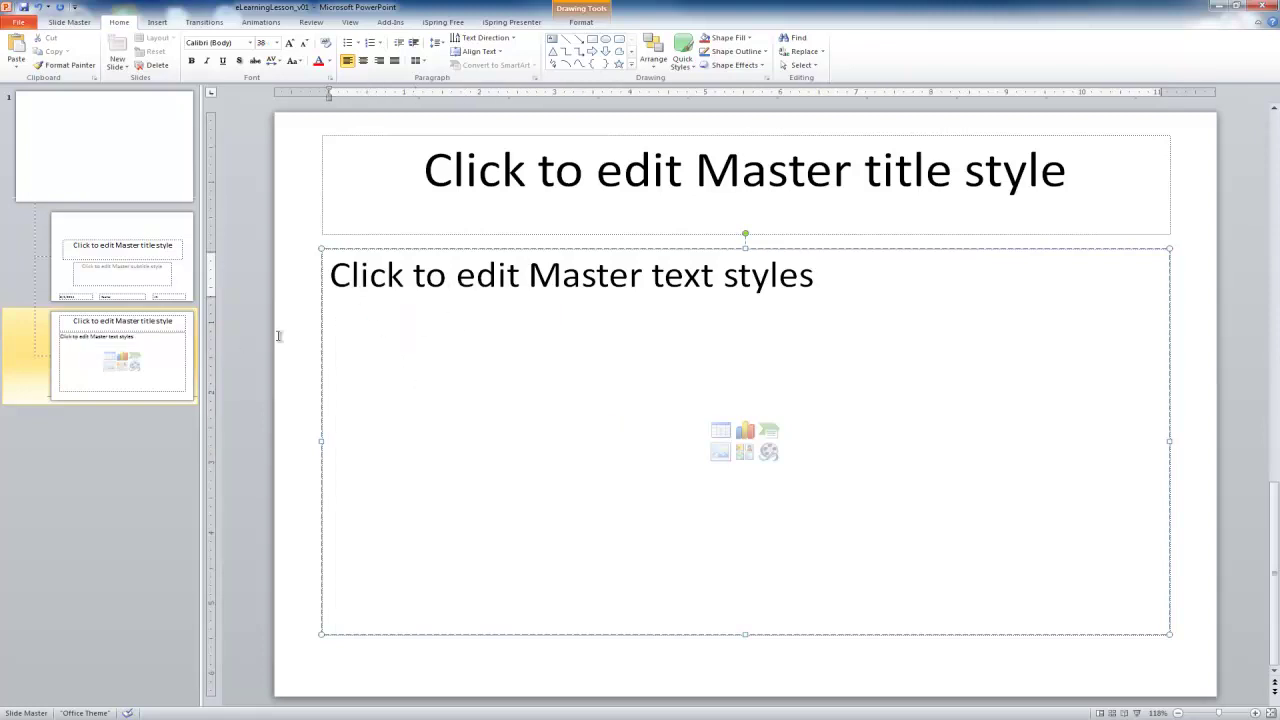
{"action": "key", "text": "BackSpace"}
{"action": "left_click", "coordinate": [1187, 168]}
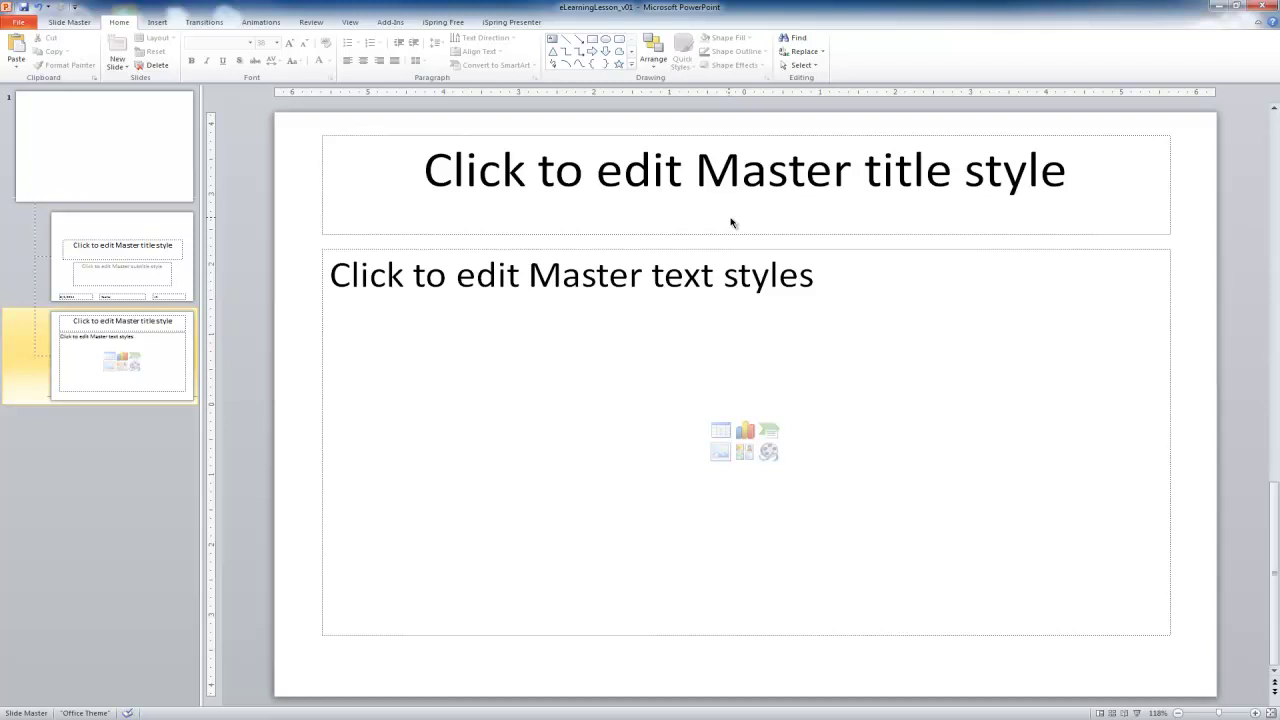
Step: Save the presentation with the cleaned-up slide master
{"action": "left_click", "coordinate": [23, 7]}
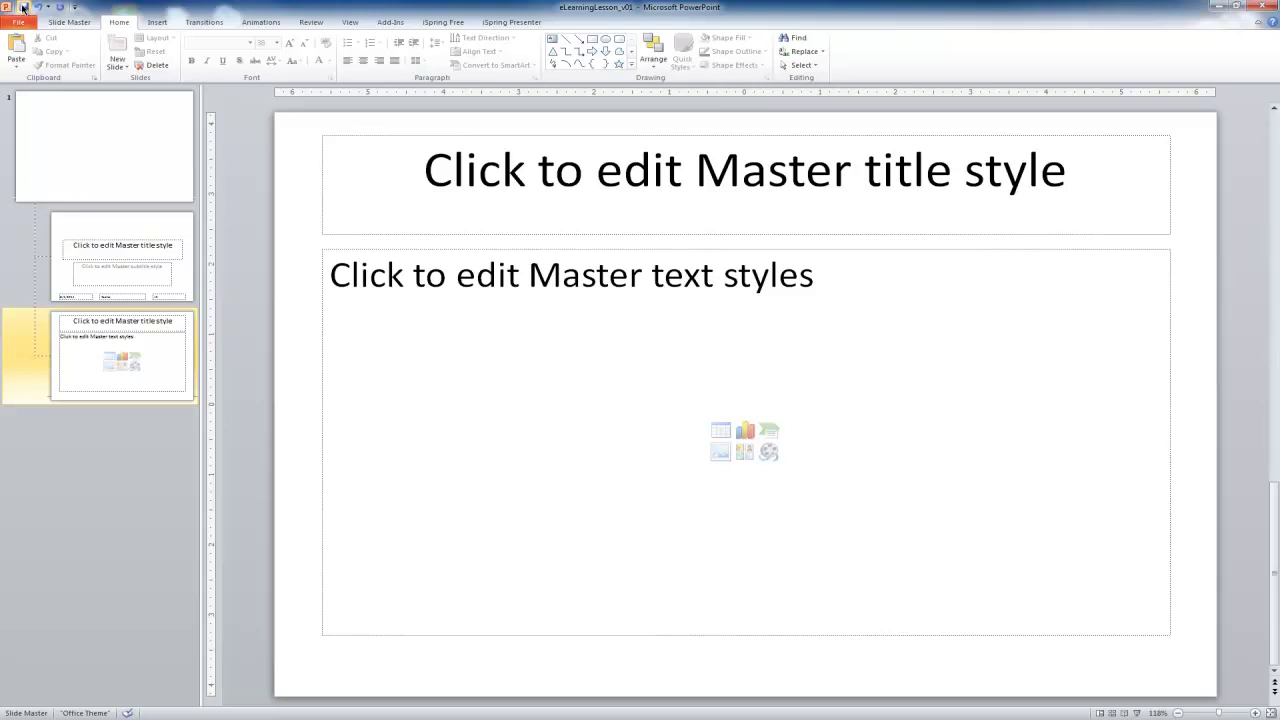